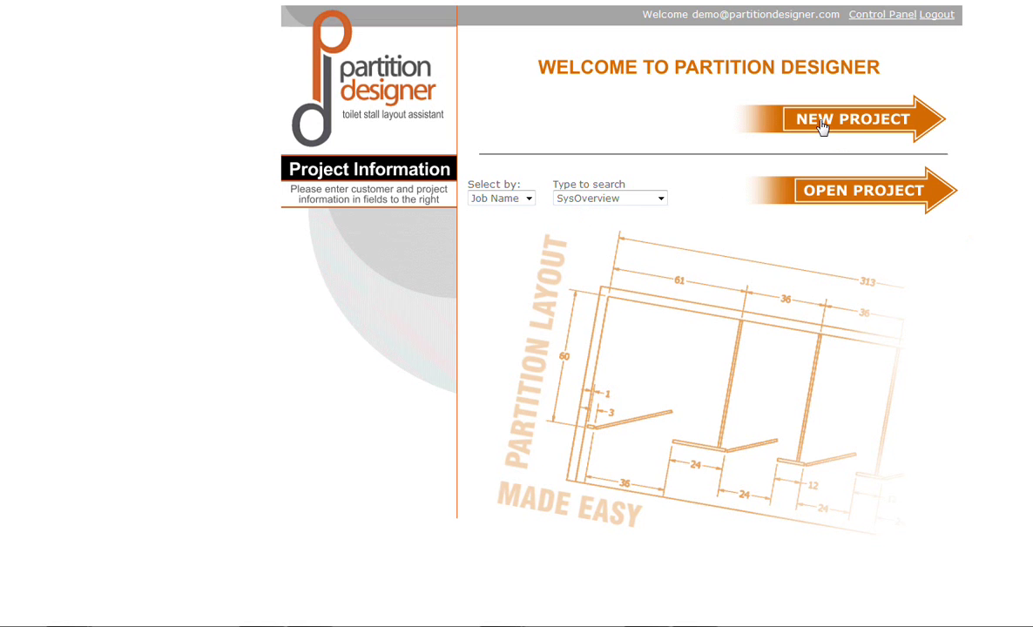
- Open the SysOverview project and display the men room's details
left_click(838, 200)
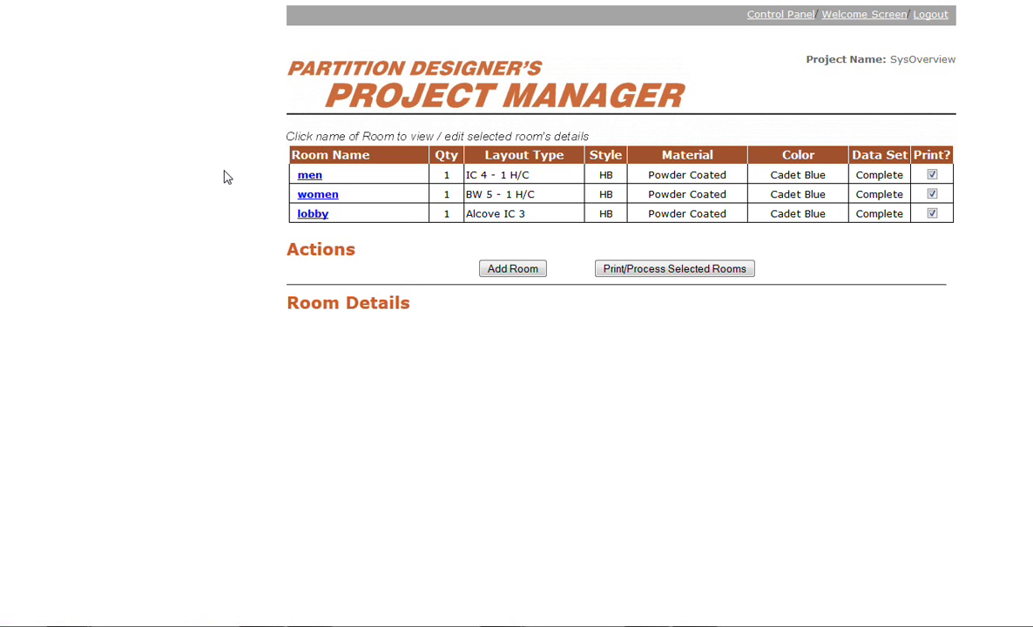
left_click(308, 177)
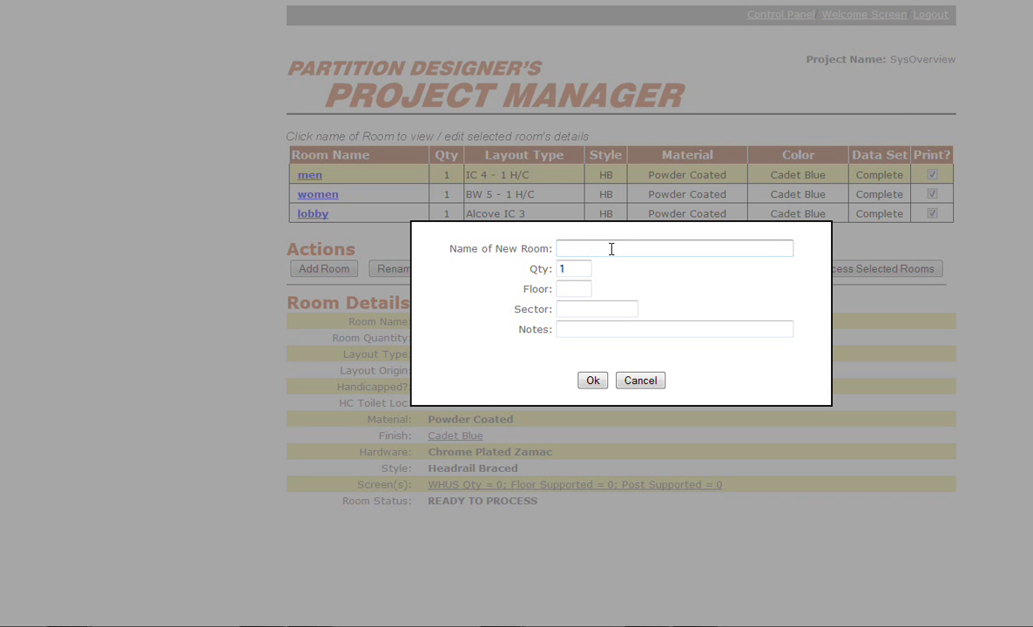
- Copy the men room into a new room named men2 with the same IC 4 - 1 H/C layout
type("men2")
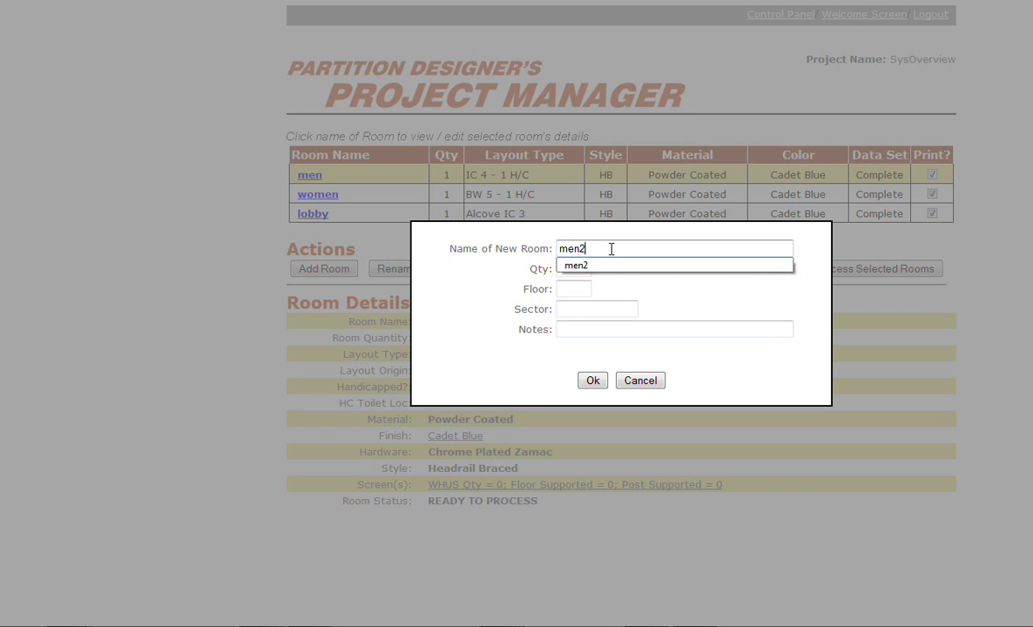
left_click(629, 266)
left_click(592, 381)
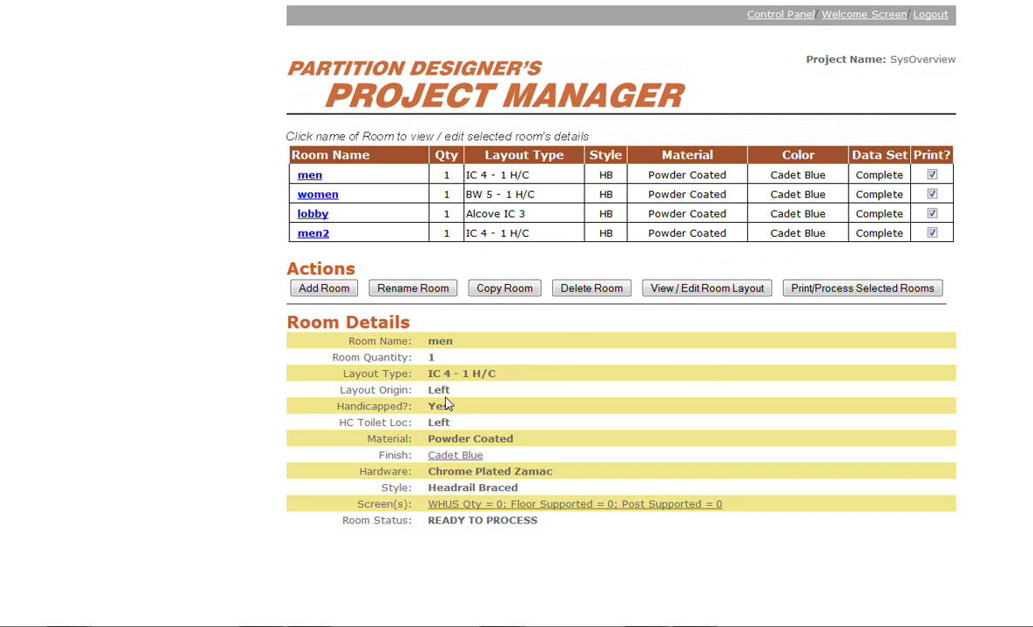
- Change all four rooms' finish from Cadet Blue to Forest Green, then display men2's details
left_click(451, 462)
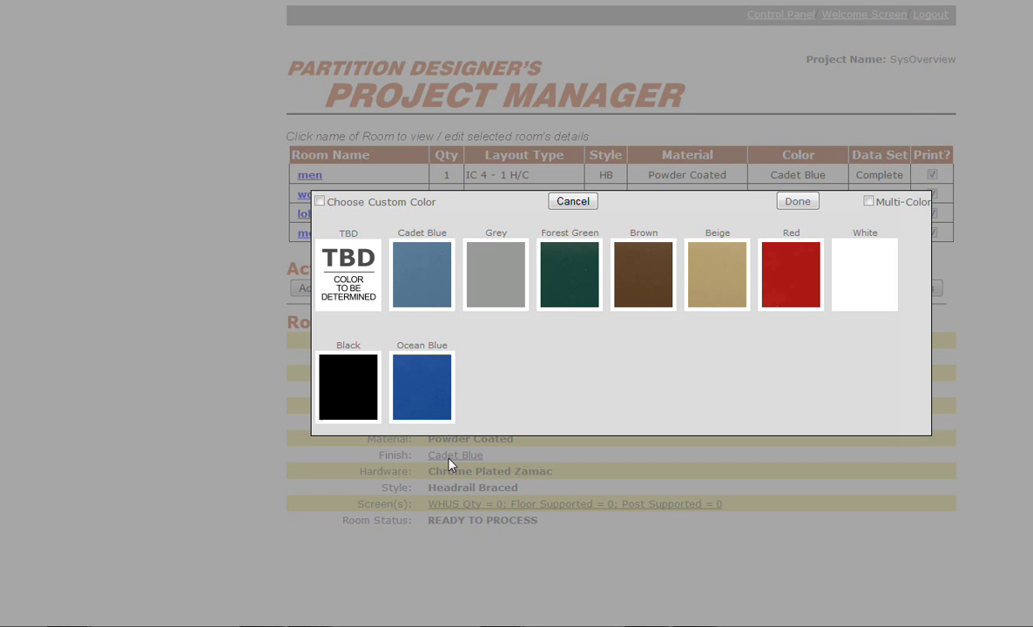
left_click(566, 289)
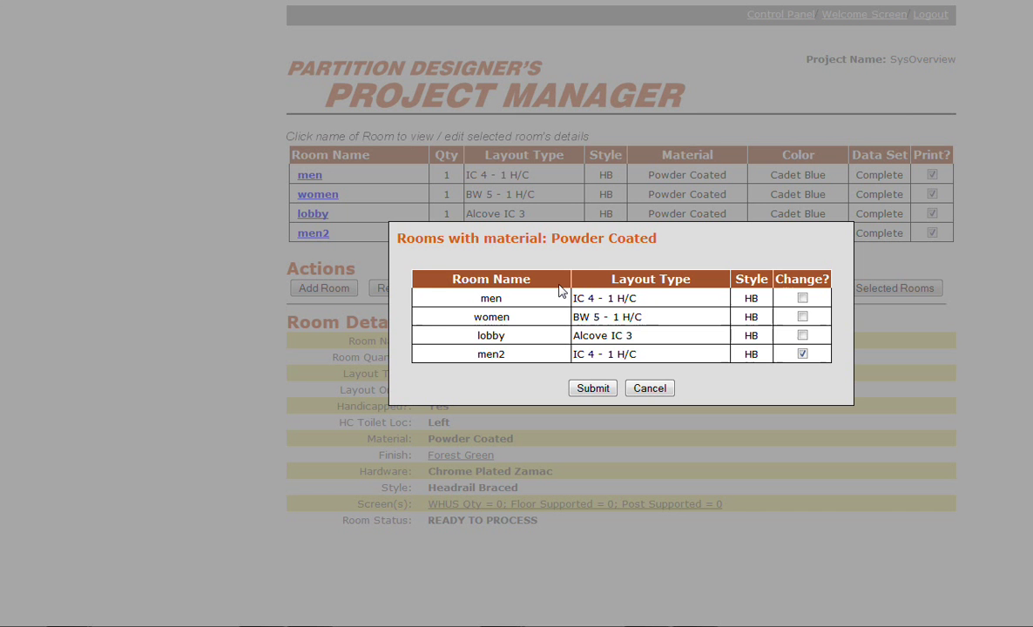
left_click(802, 297)
left_click(803, 336)
left_click(593, 389)
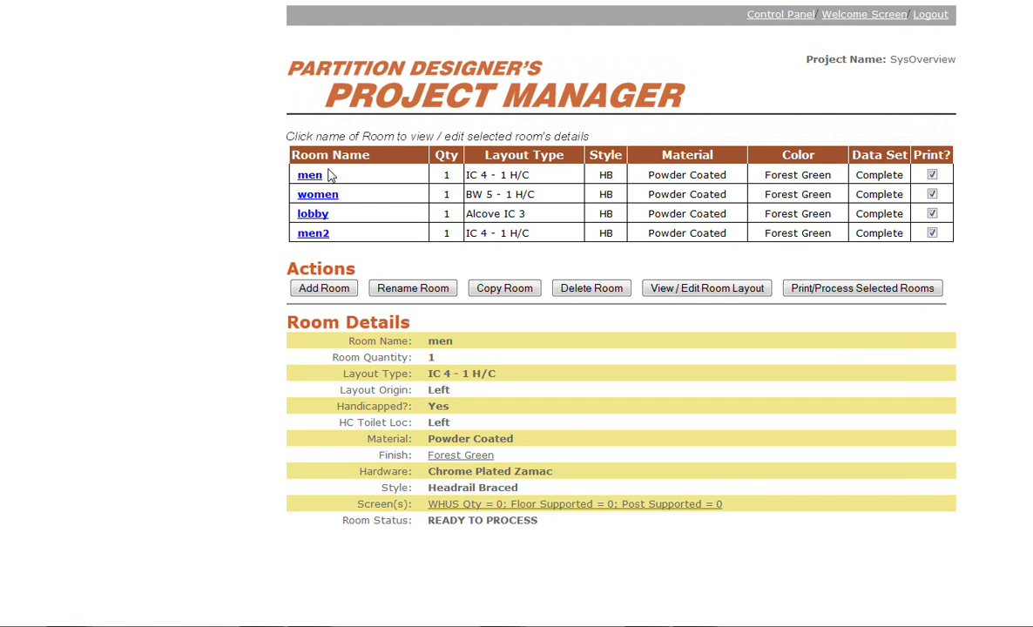
left_click(307, 174)
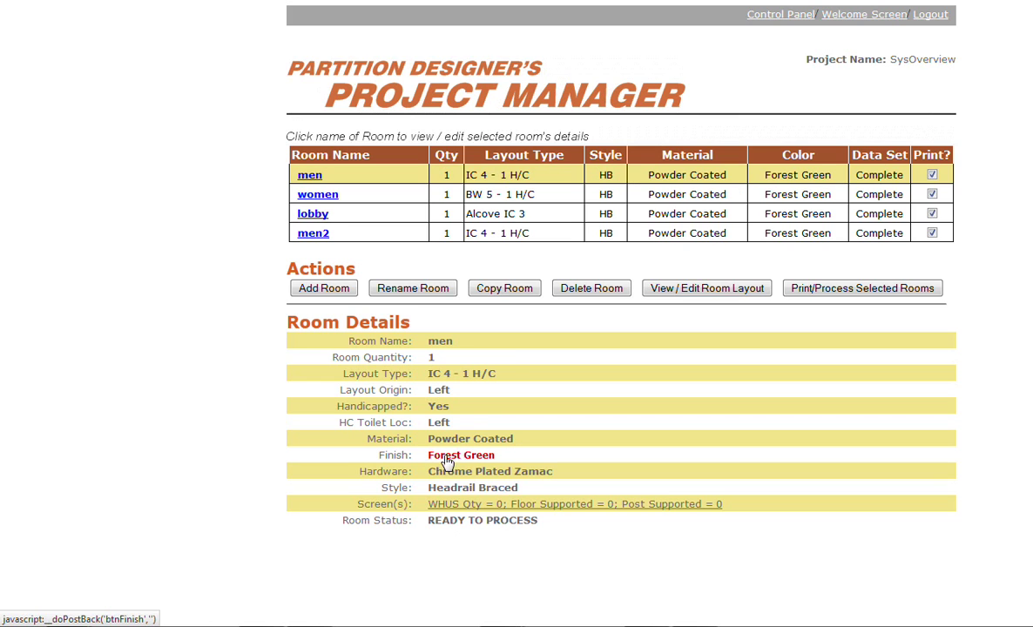
left_click(314, 233)
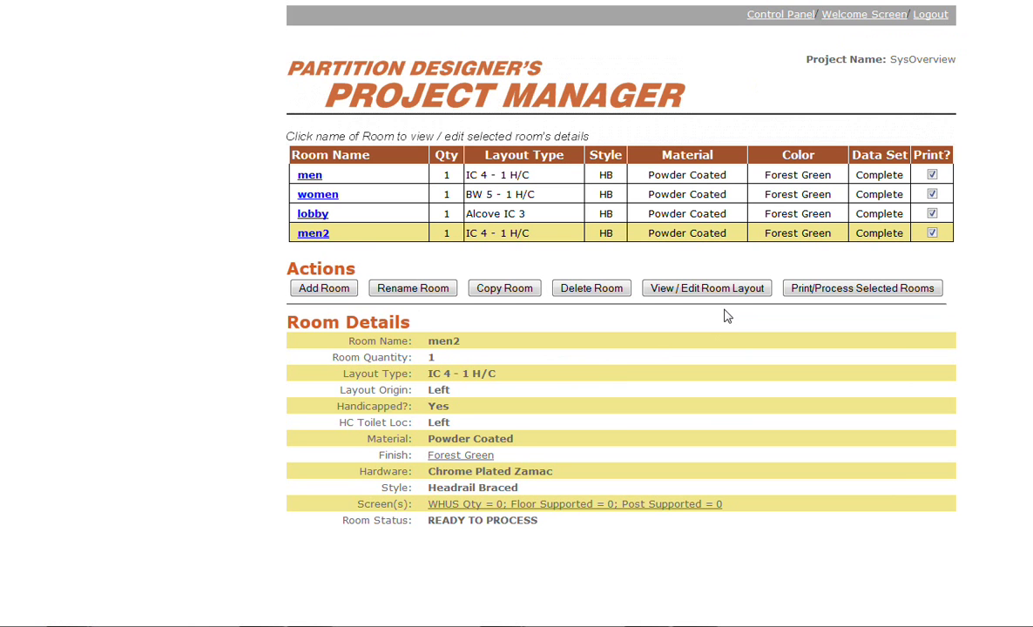
- In men2's layout, move the handicap toilet, reinforce the first panel, and mark the job complete
left_click(699, 294)
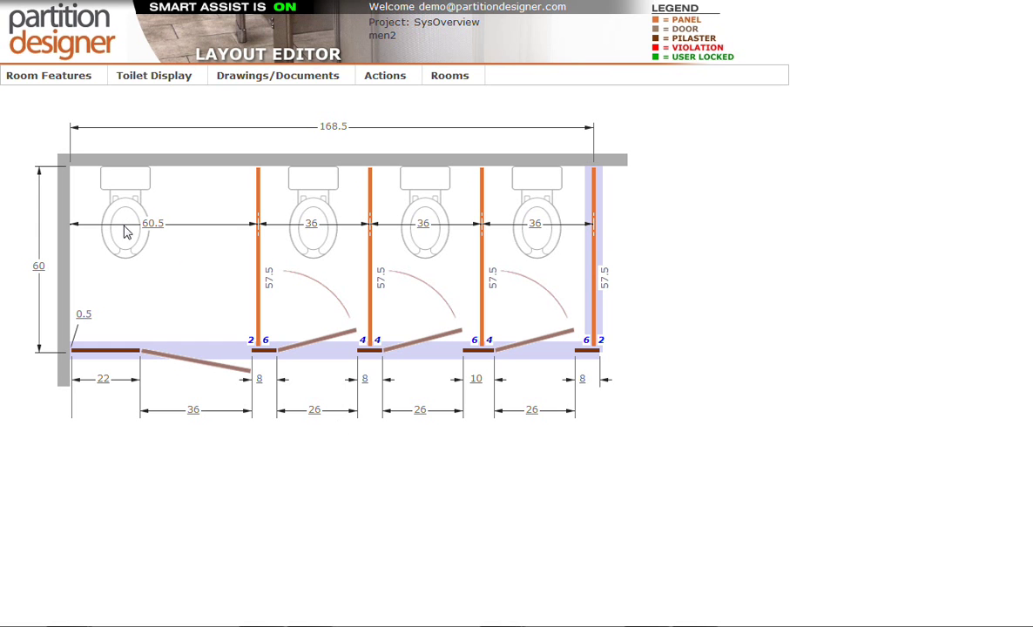
mouse_move(153, 76)
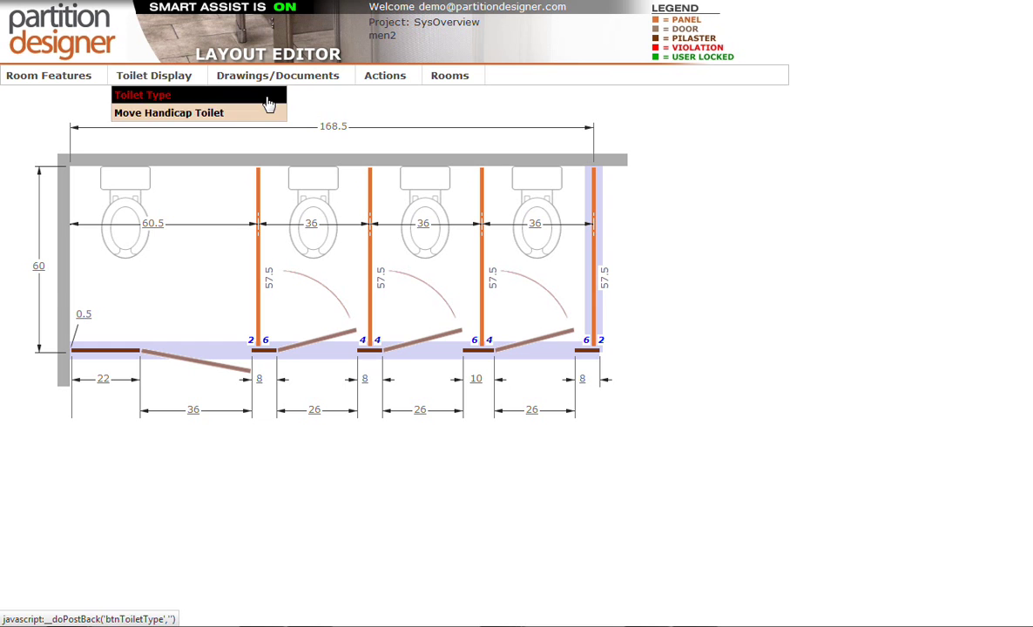
left_click(240, 110)
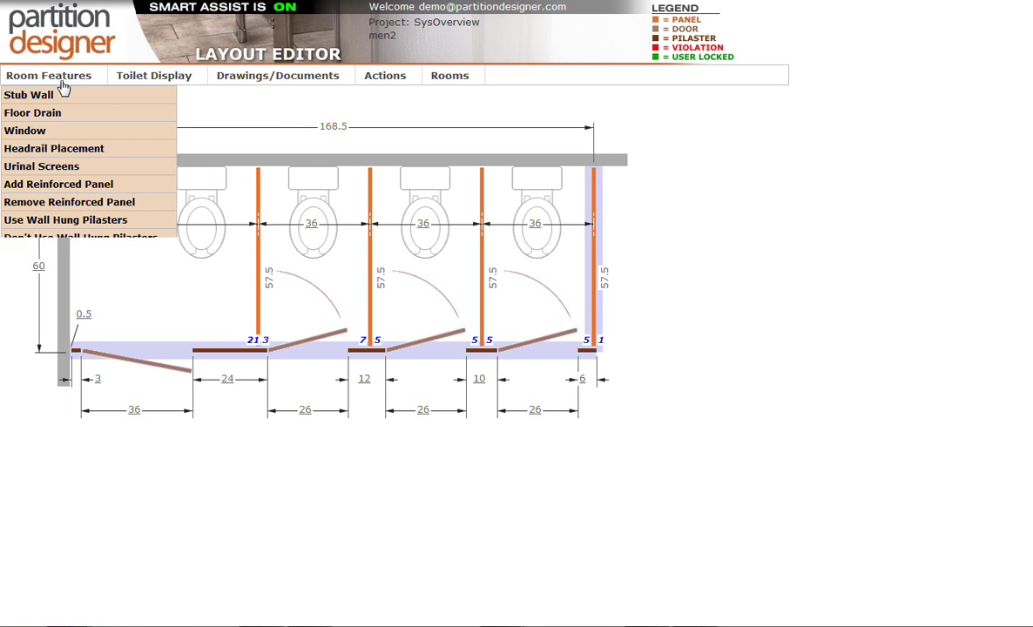
mouse_move(49, 76)
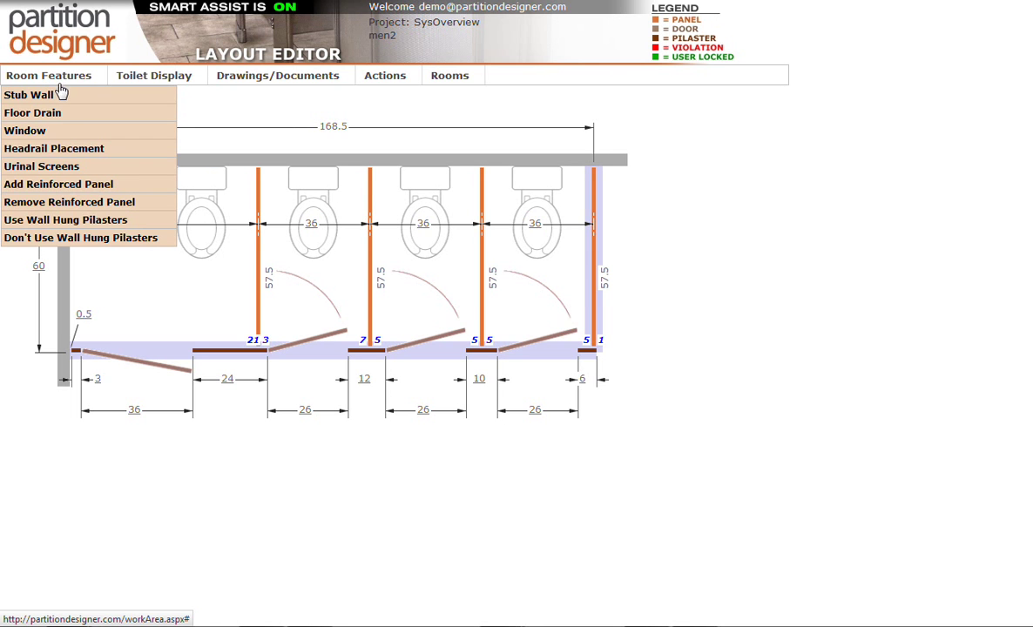
left_click(52, 184)
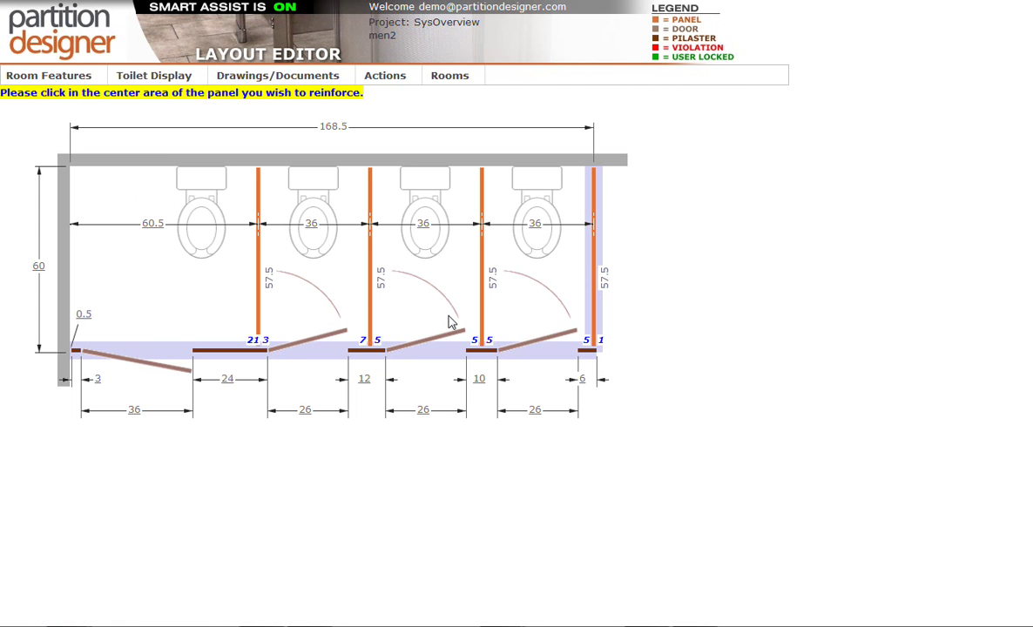
left_click(258, 213)
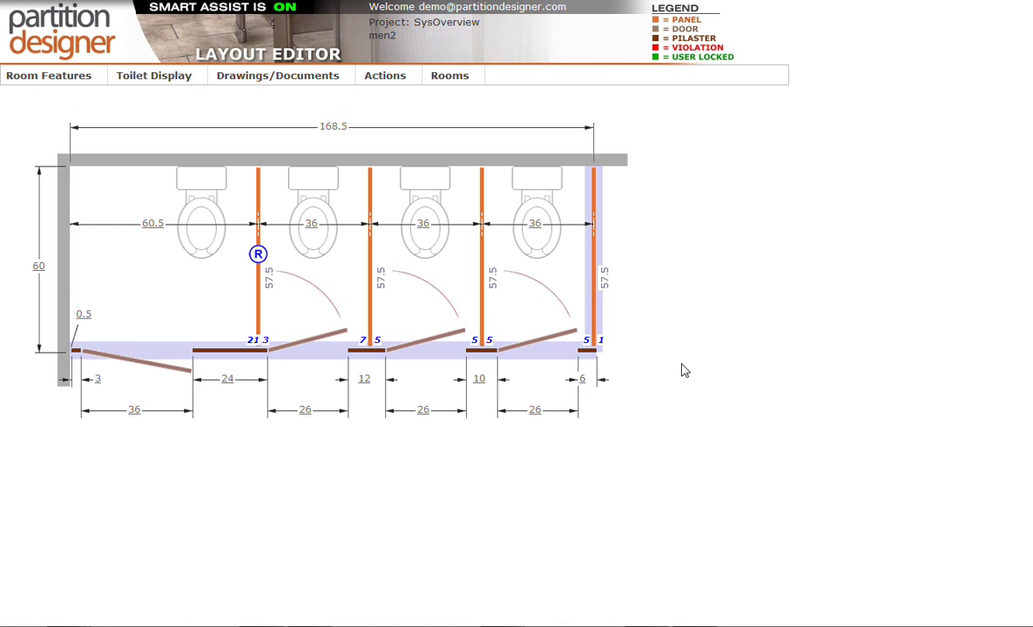
mouse_move(385, 76)
left_click(390, 167)
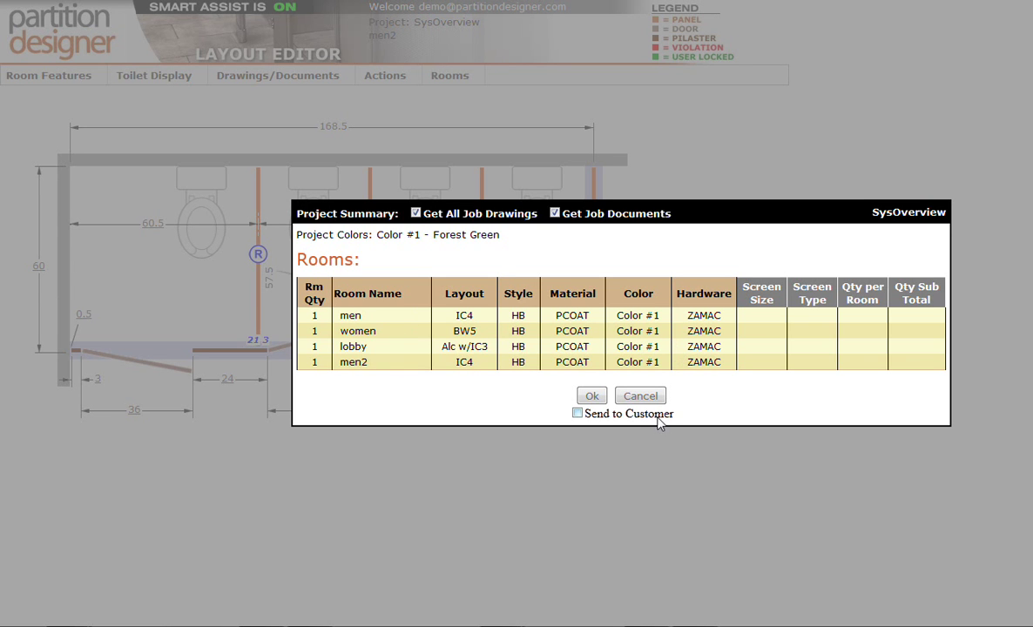
- Accept the project summary and title-block details to generate the SysOverview drawings and documents
left_click(594, 397)
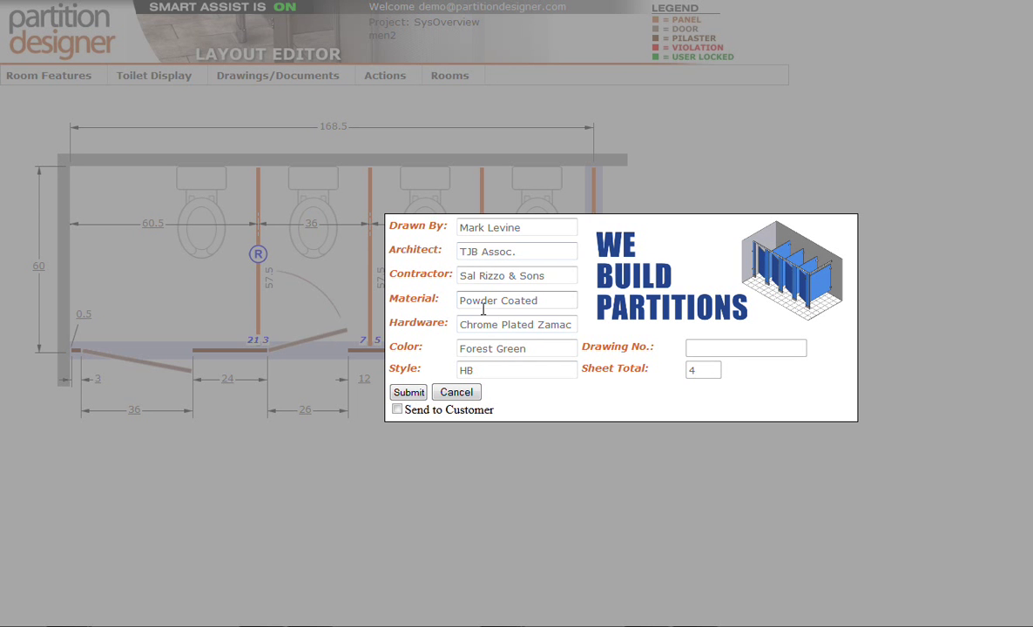
left_click(406, 393)
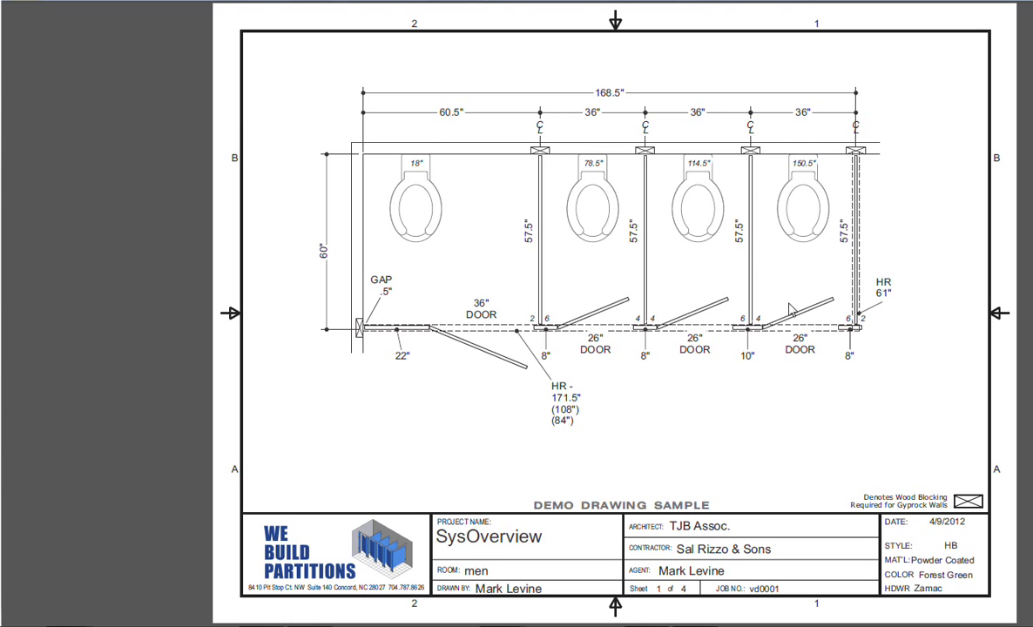
mouse_move(615, 567)
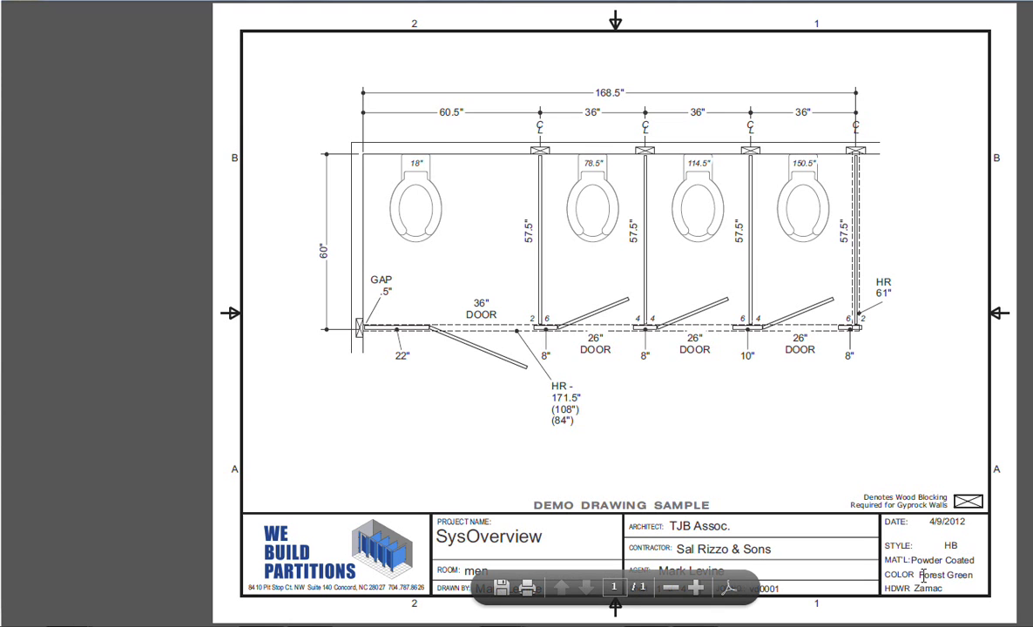
- Check the Forest Green colour in the drawing title block and scroll through the sheets
left_click_drag(921, 575, 969, 575)
left_click(963, 571)
scroll(962, 571, "down", 2)
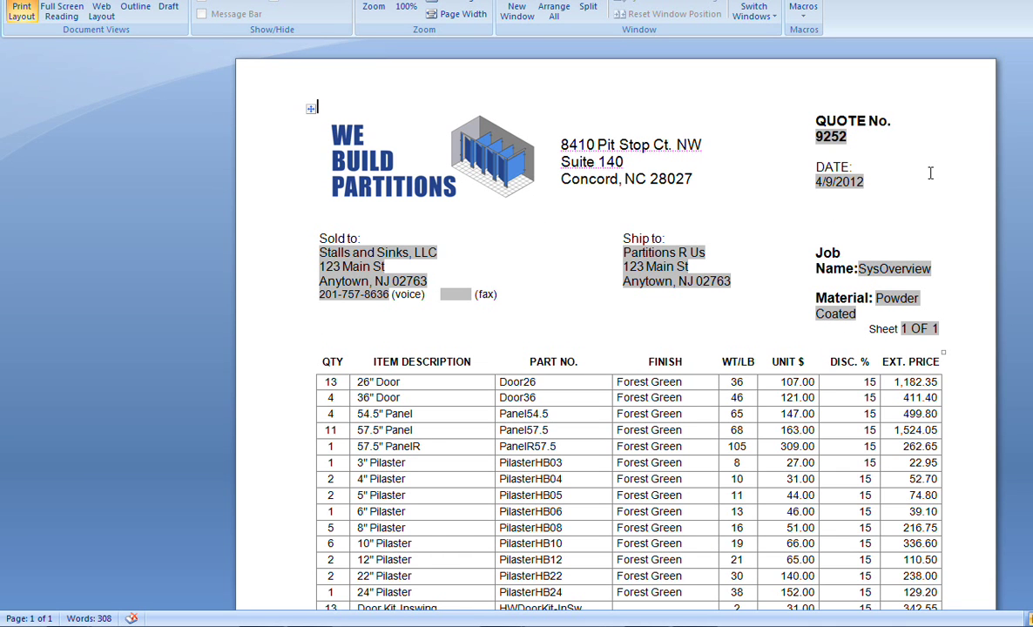
scroll(931, 173, "down", 2)
scroll(871, 166, "down", 3)
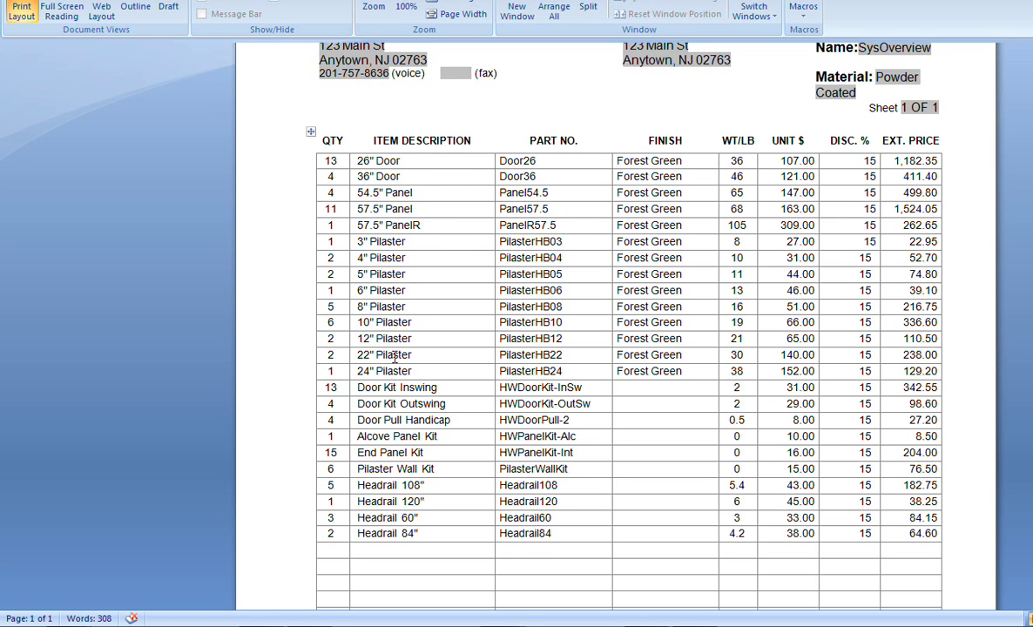
scroll(394, 363, "down", 1)
scroll(395, 362, "down", 1)
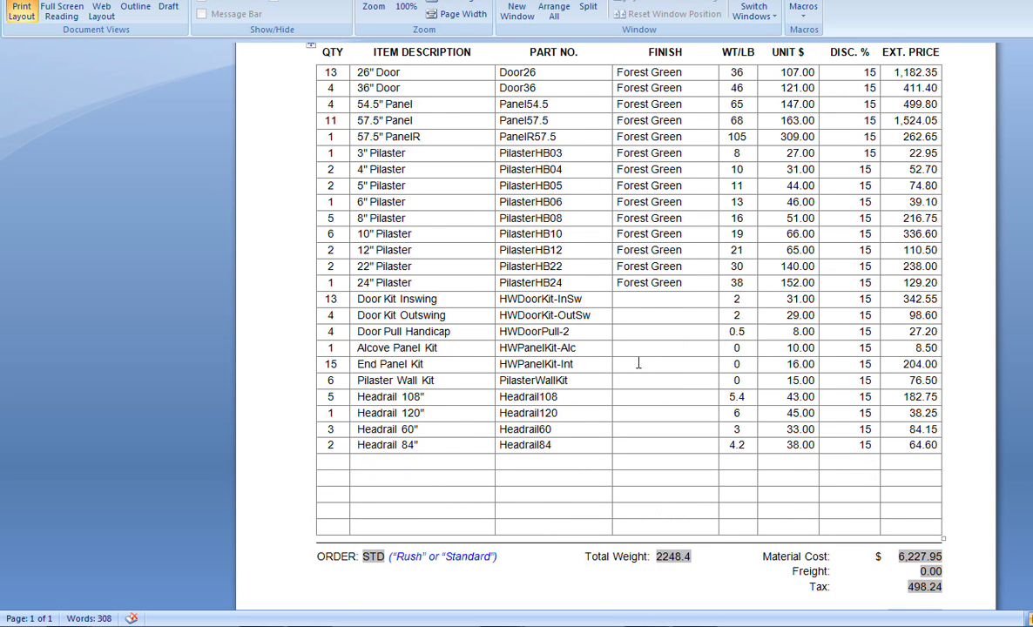
scroll(598, 331, "down", 2)
scroll(598, 331, "down", 1)
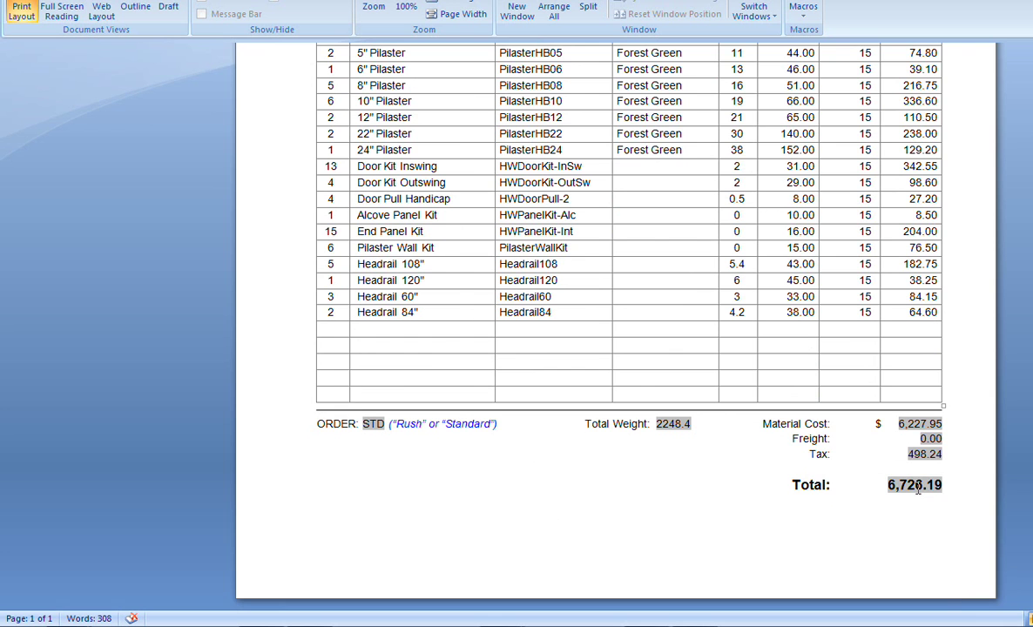
key("ctrl+Home")
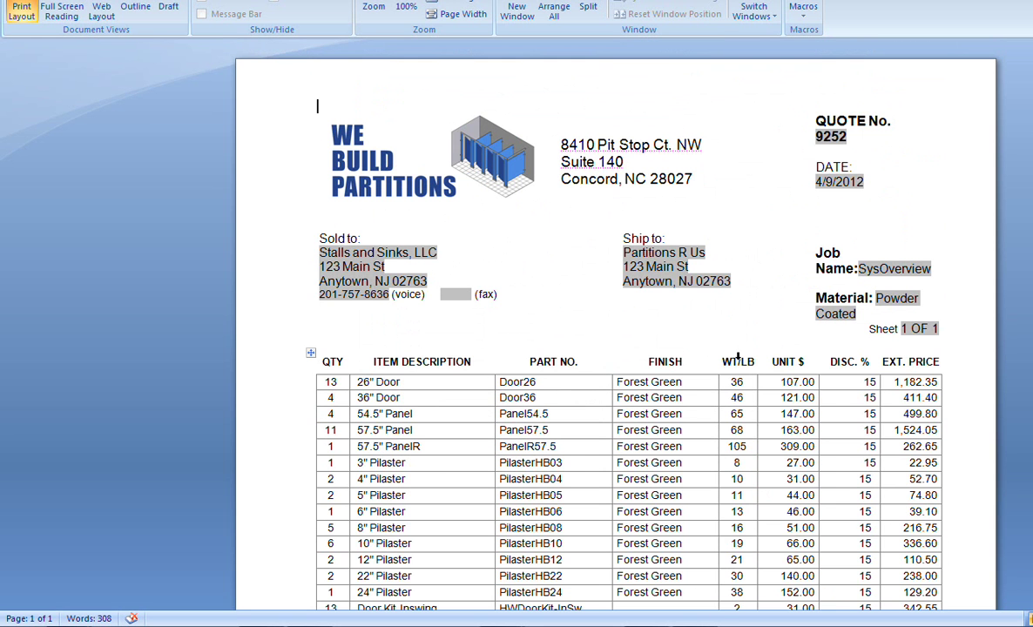